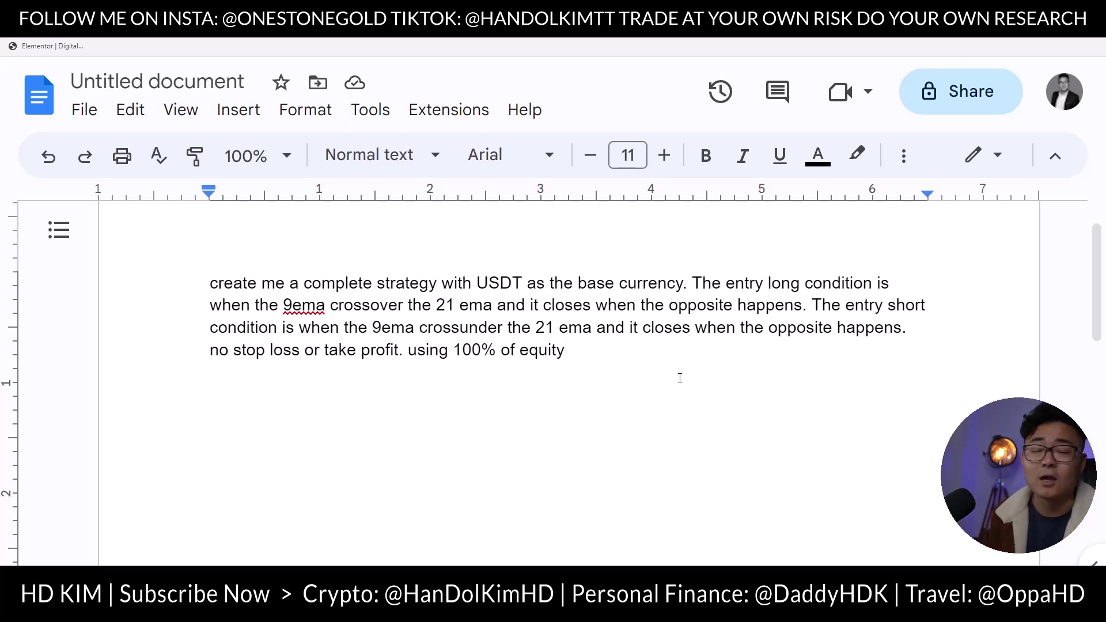
Highlight the full 9 EMA / 21 EMA crossover prompt paragraph, from 'create' to its end
drag(644, 369, 204, 281)
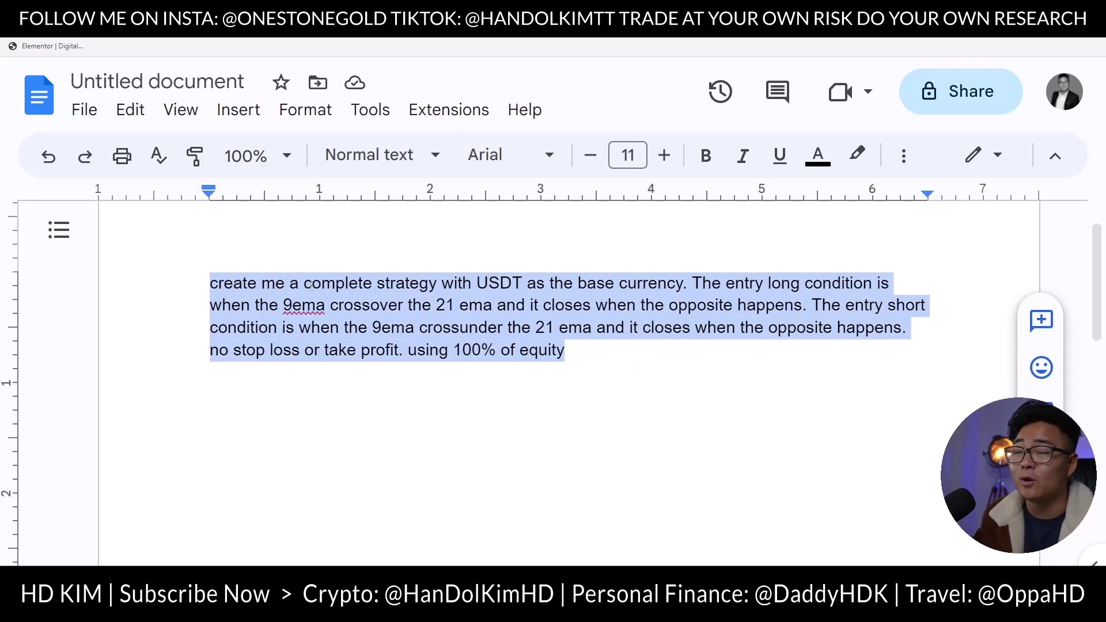
scroll(317, 294, down, 1)
scroll(327, 299, up, 2)
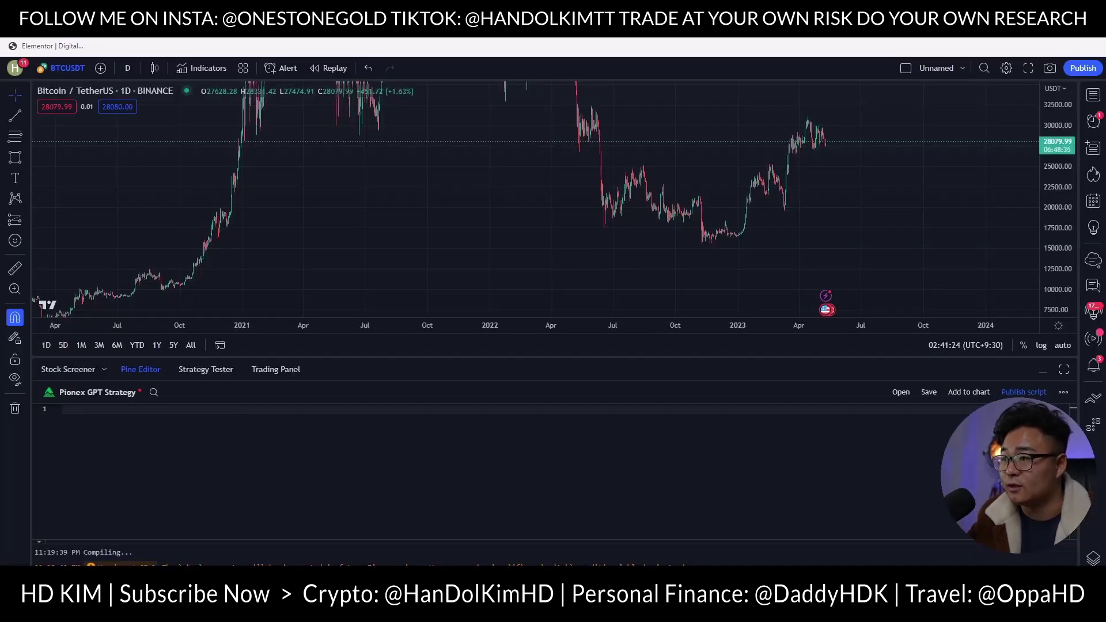
Compress the BTCUSDT price axis to fit full history and resize the chart and Pine Editor panels
scroll(440, 227, up, 5)
drag(1068, 111, 926, 210)
drag(737, 358, 726, 442)
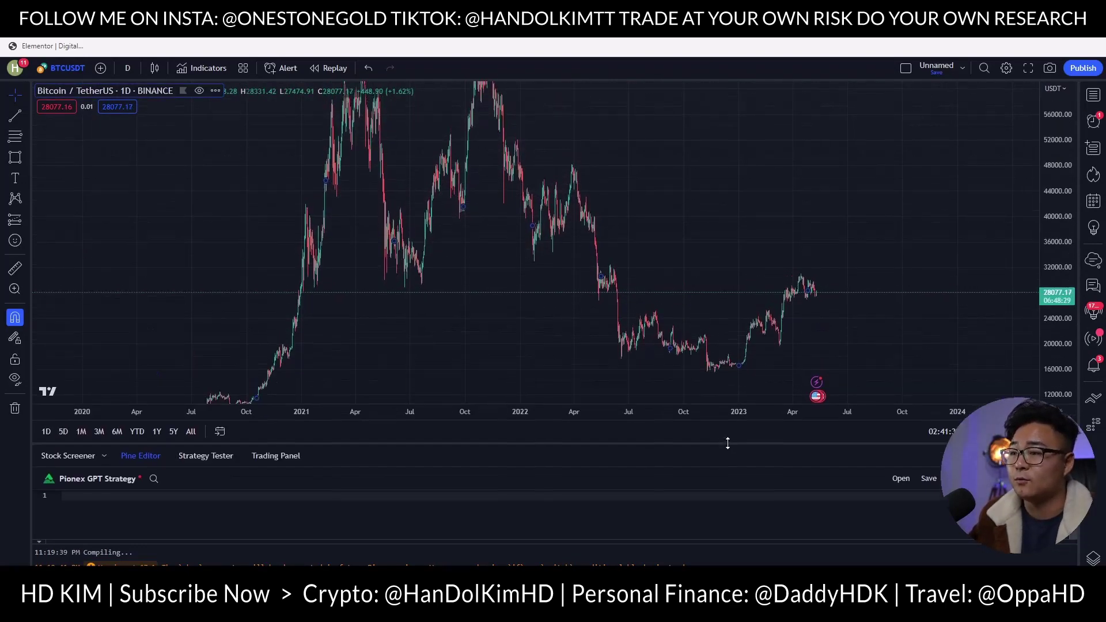
drag(1050, 213, 1050, 233)
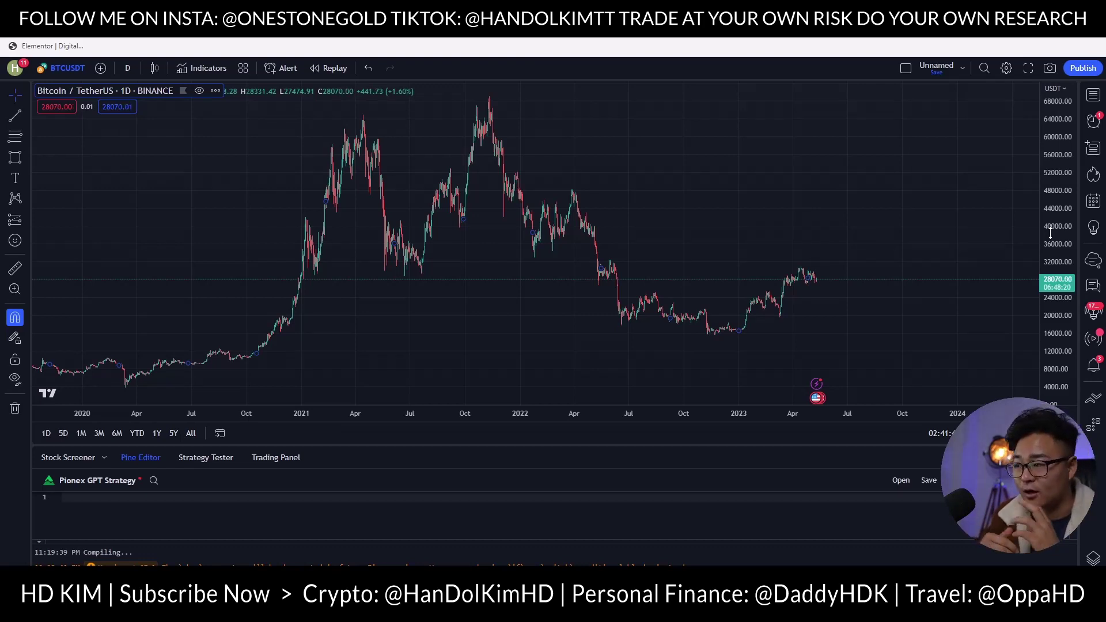
drag(568, 445, 534, 409)
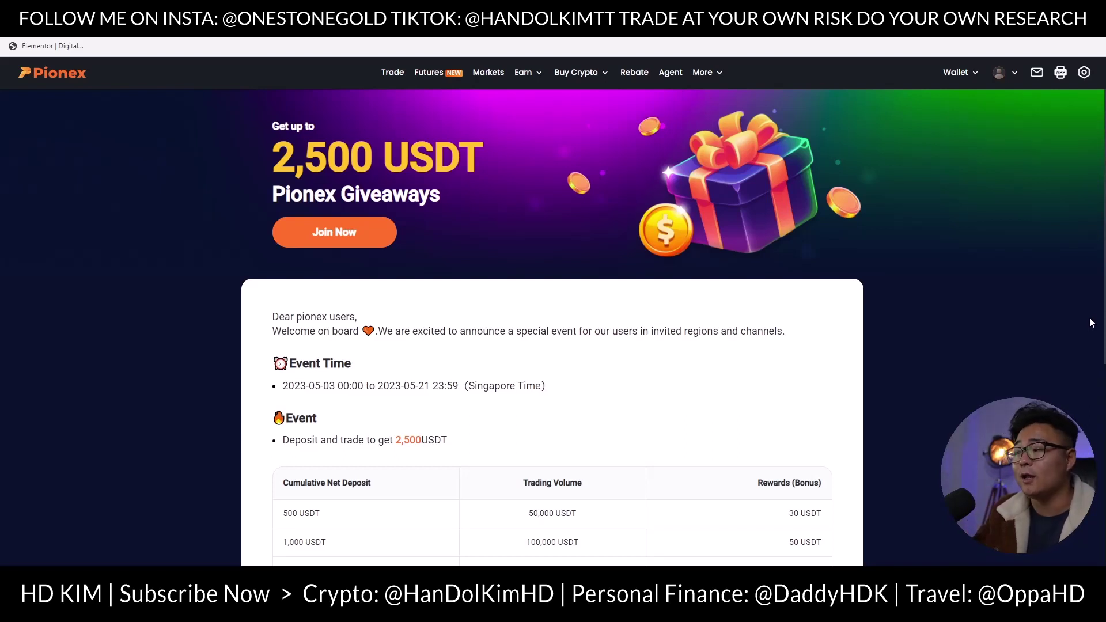
scroll(749, 349, down, 2)
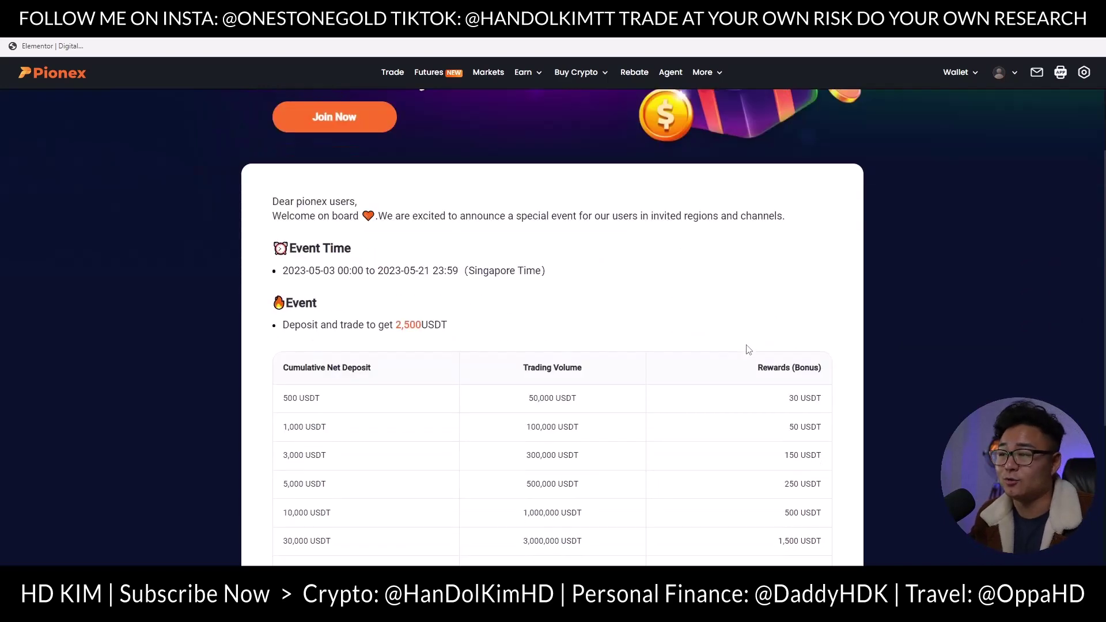
scroll(747, 349, down, 4)
scroll(755, 349, up, 4)
scroll(764, 350, up, 2)
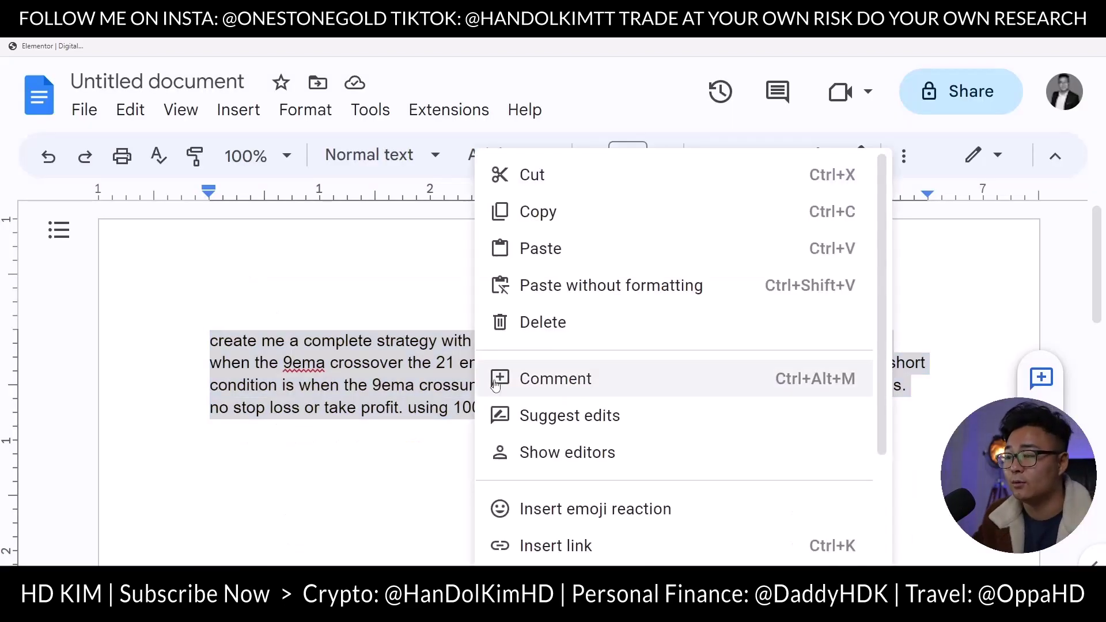
Copy the strategy prompt from Docs and send it to PionexGPT
click(556, 230)
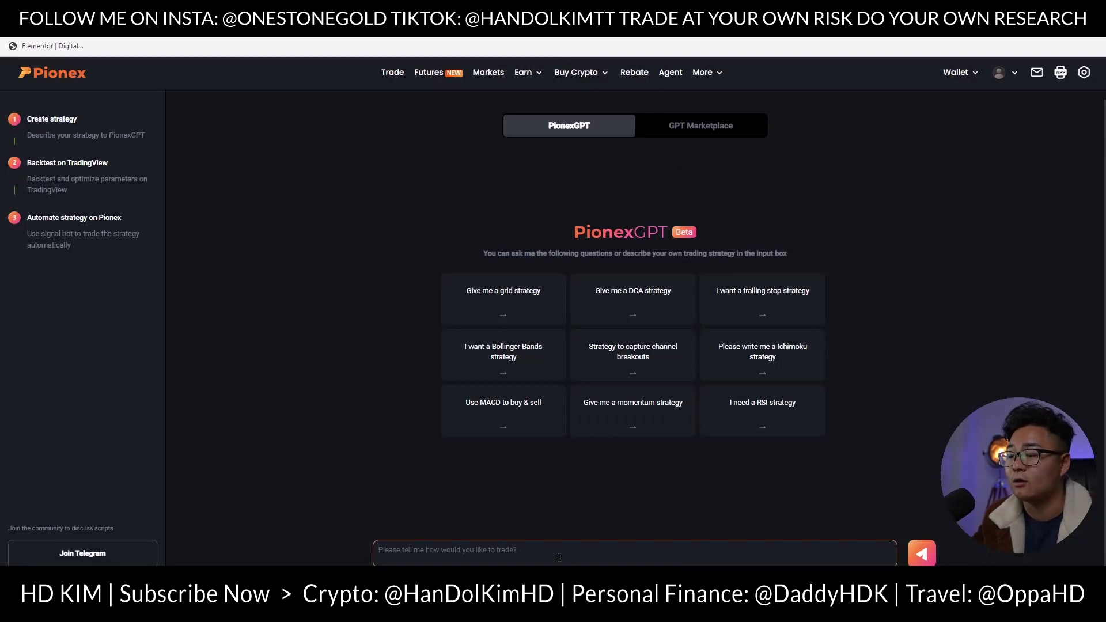
click(558, 557)
key(ctrl+v)
click(921, 553)
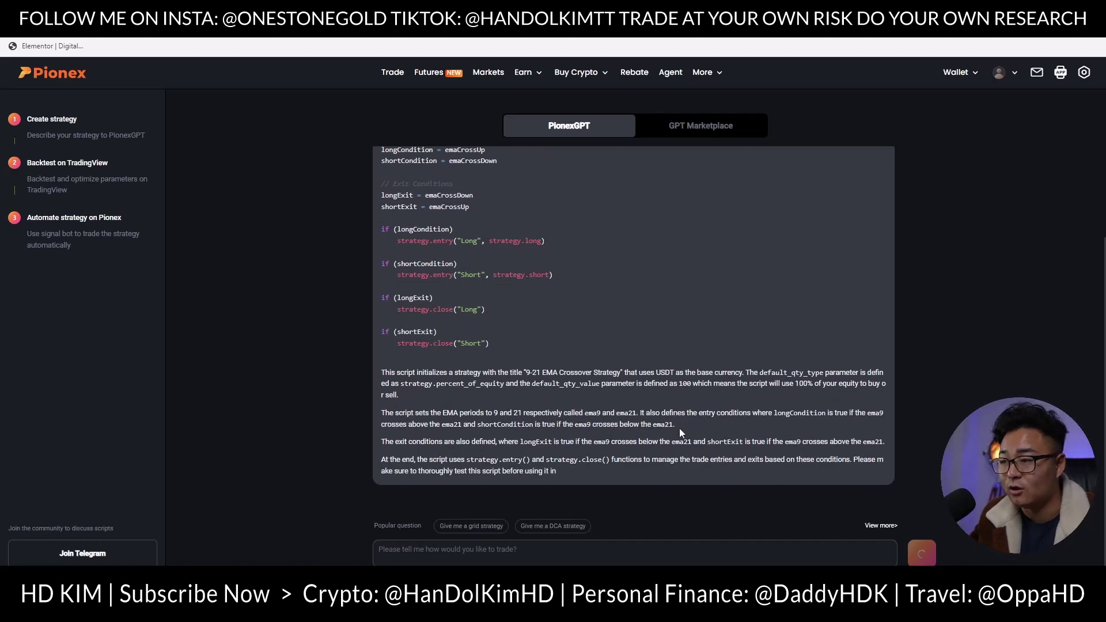
Copy the generated 9-21 EMA Crossover Strategy Pine script
scroll(676, 430, up, 2)
scroll(752, 454, up, 5)
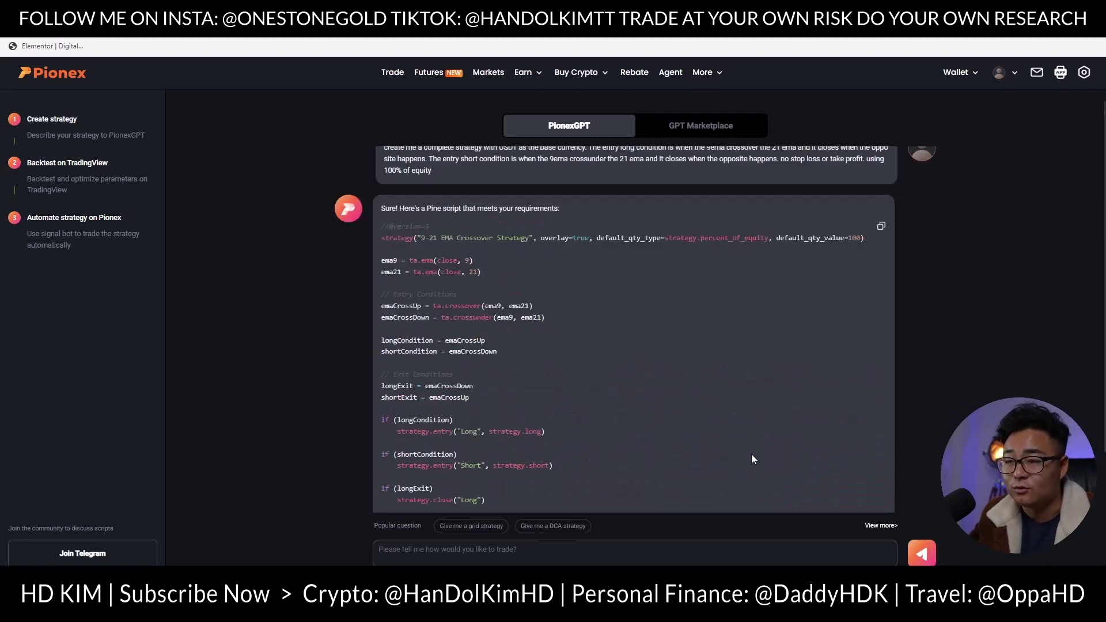
click(881, 245)
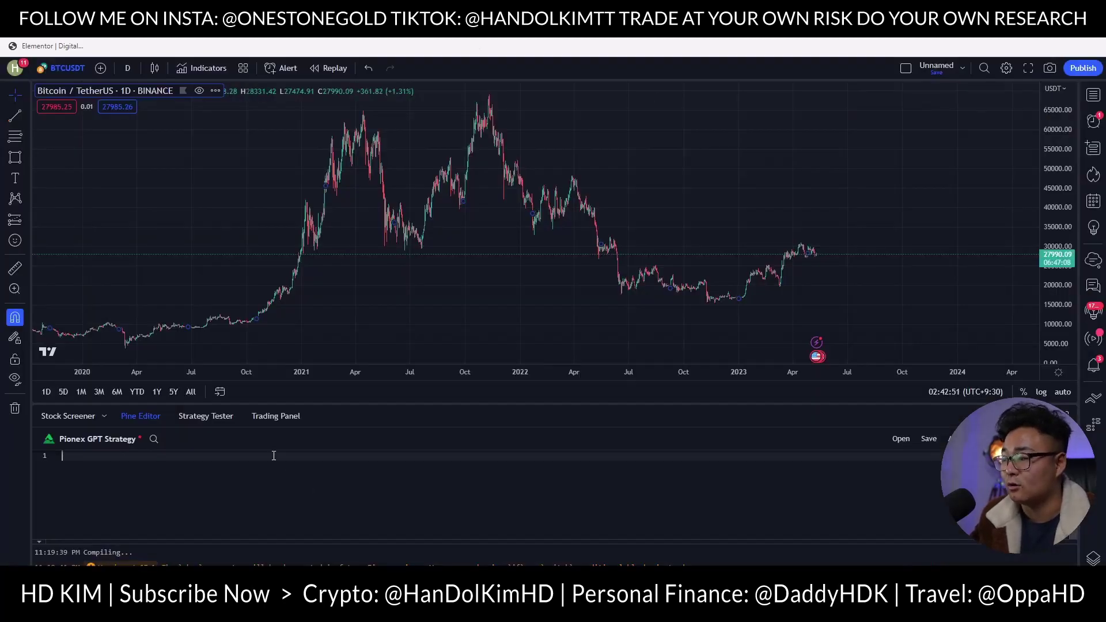
Review the Performance Summary showing 8 906 704.31 USDT net profit (890.67%)
scroll(277, 467, up, 5)
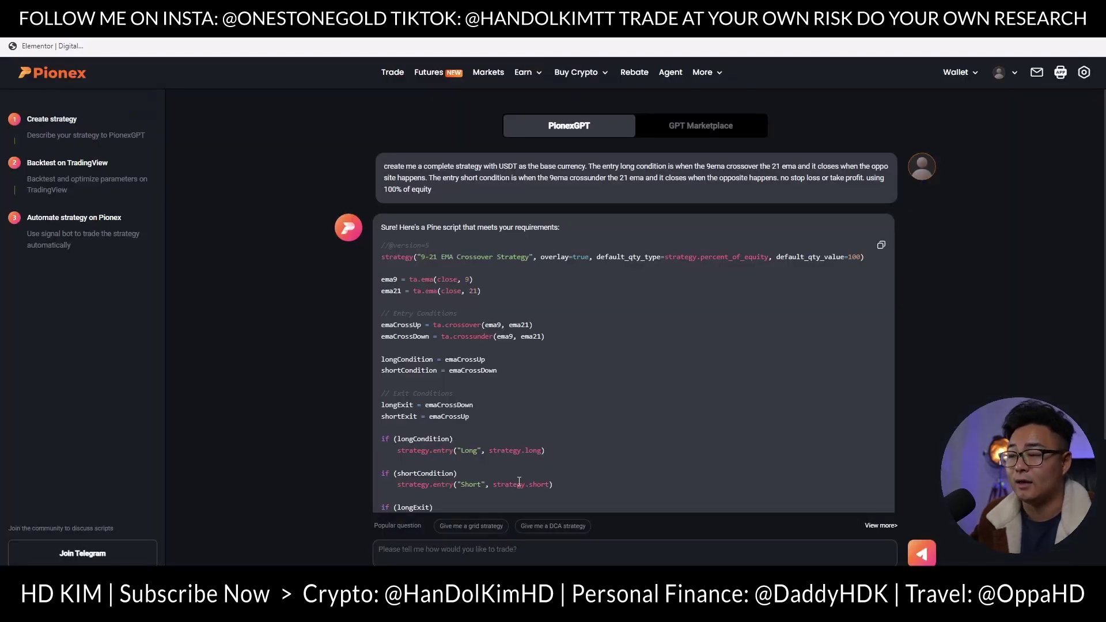
scroll(505, 457, down, 5)
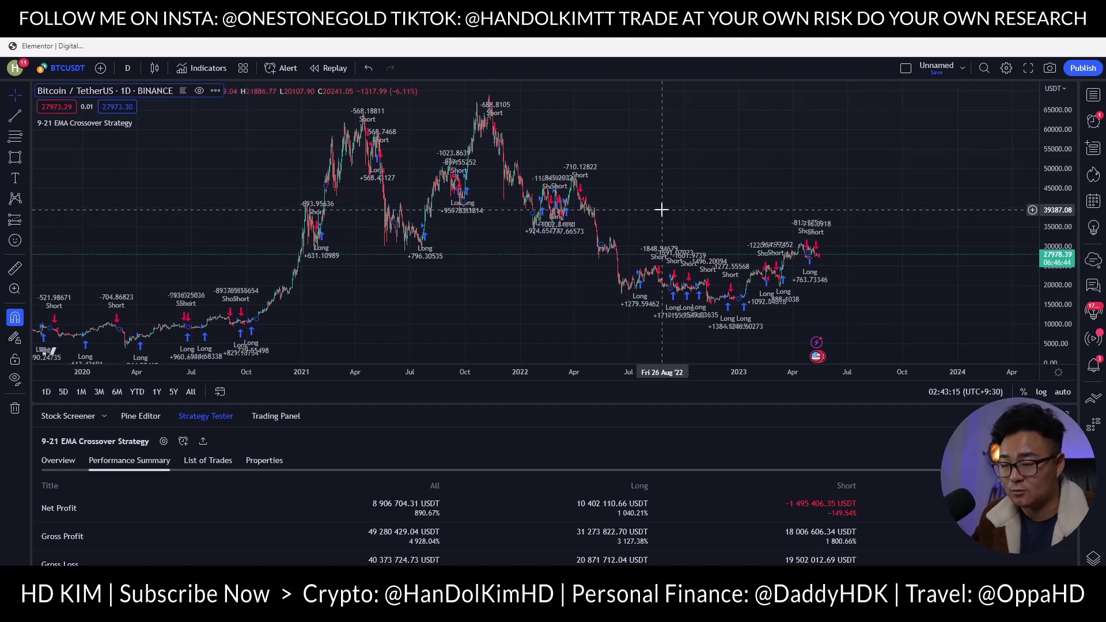
Display the Overview equity curve with the Buy & hold equity line, then restore the chart size
scroll(674, 231, down, 2)
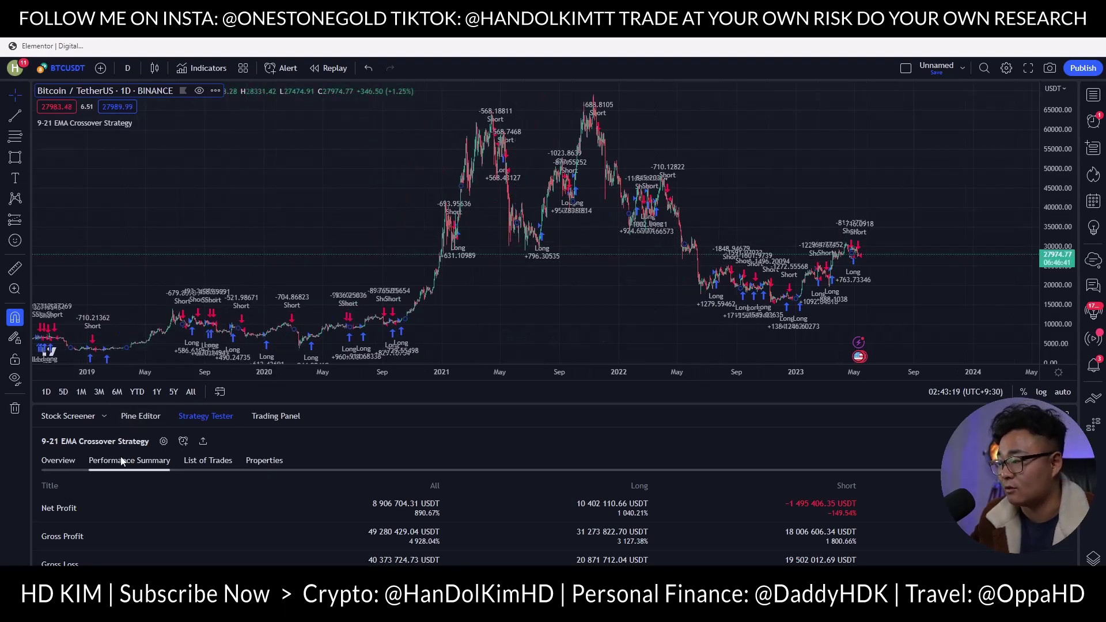
click(62, 465)
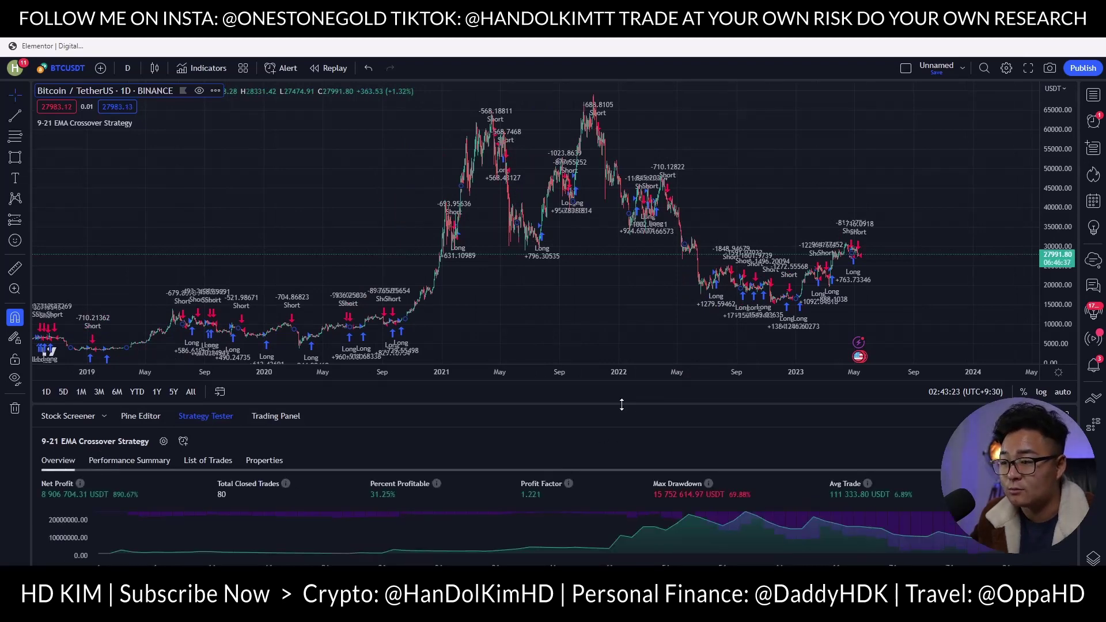
drag(622, 405, 622, 231)
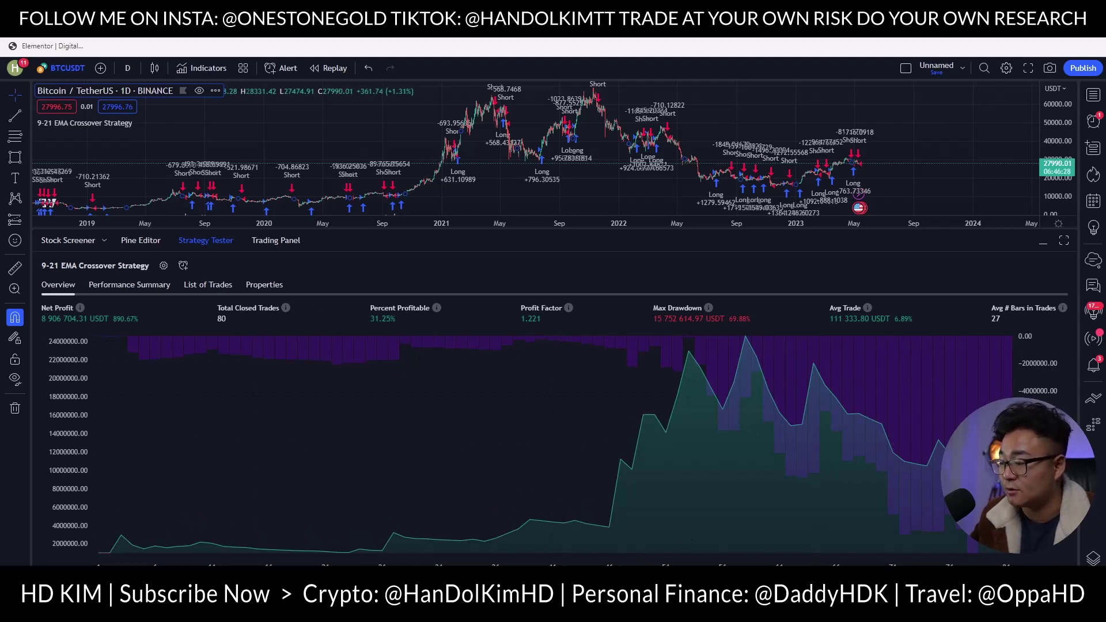
click(330, 547)
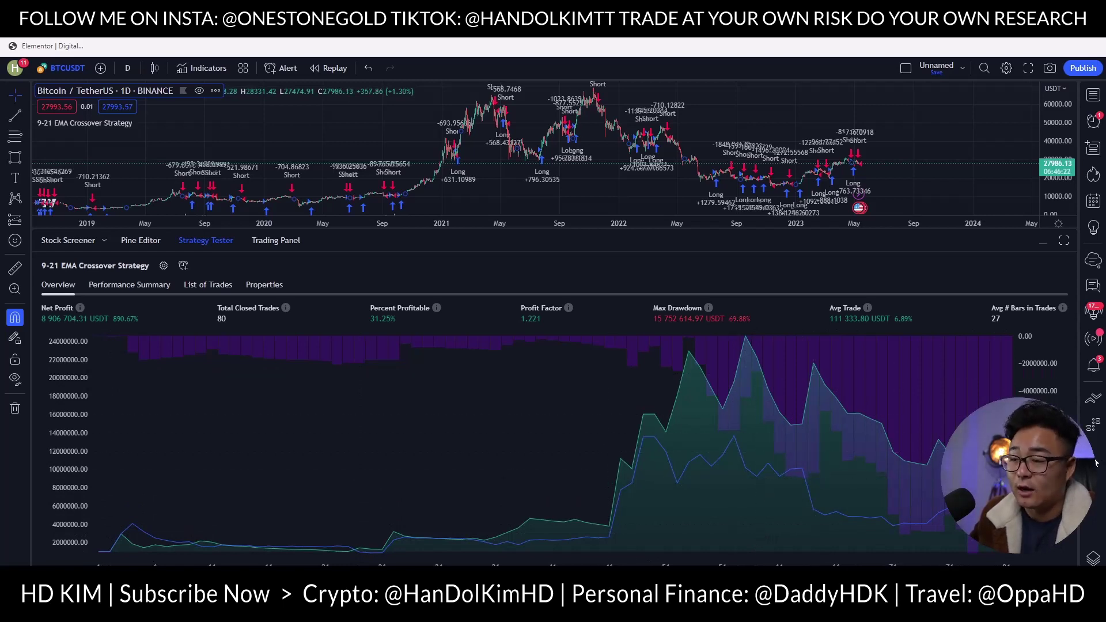
scroll(485, 191, up, 1)
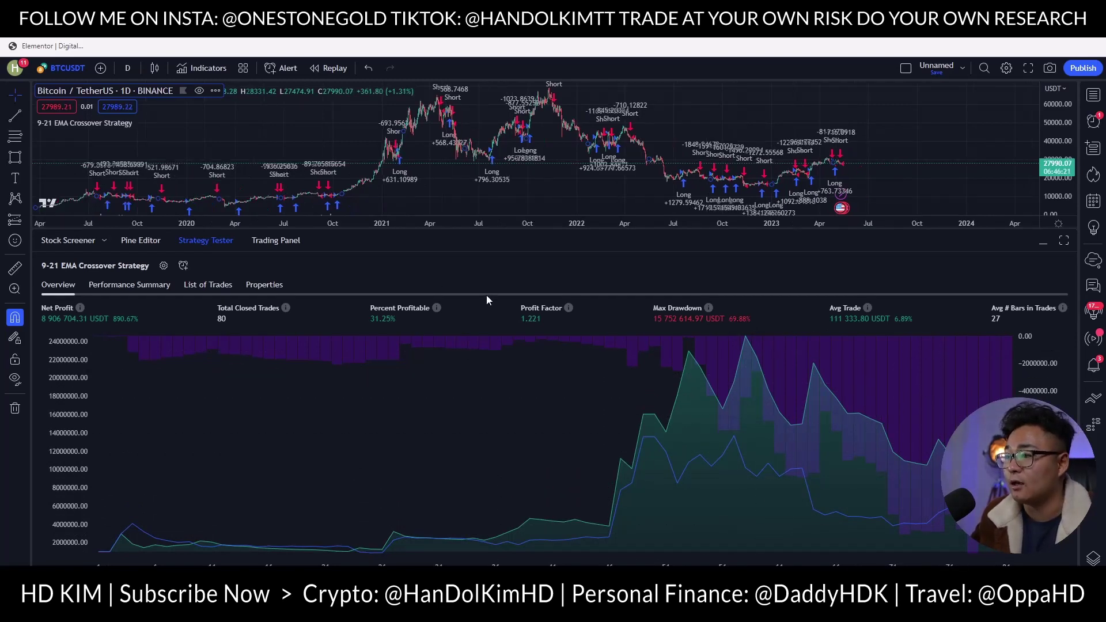
drag(517, 230, 517, 372)
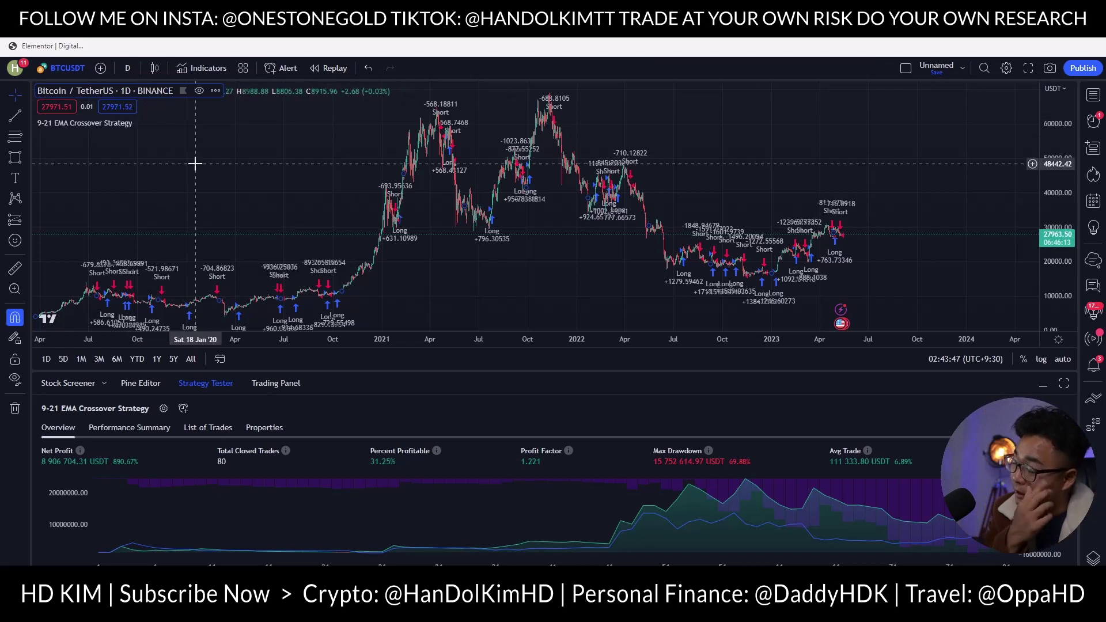
Review the backtest's Performance Summary, List of Trades and Properties tabs
click(129, 428)
scroll(230, 472, down, 10)
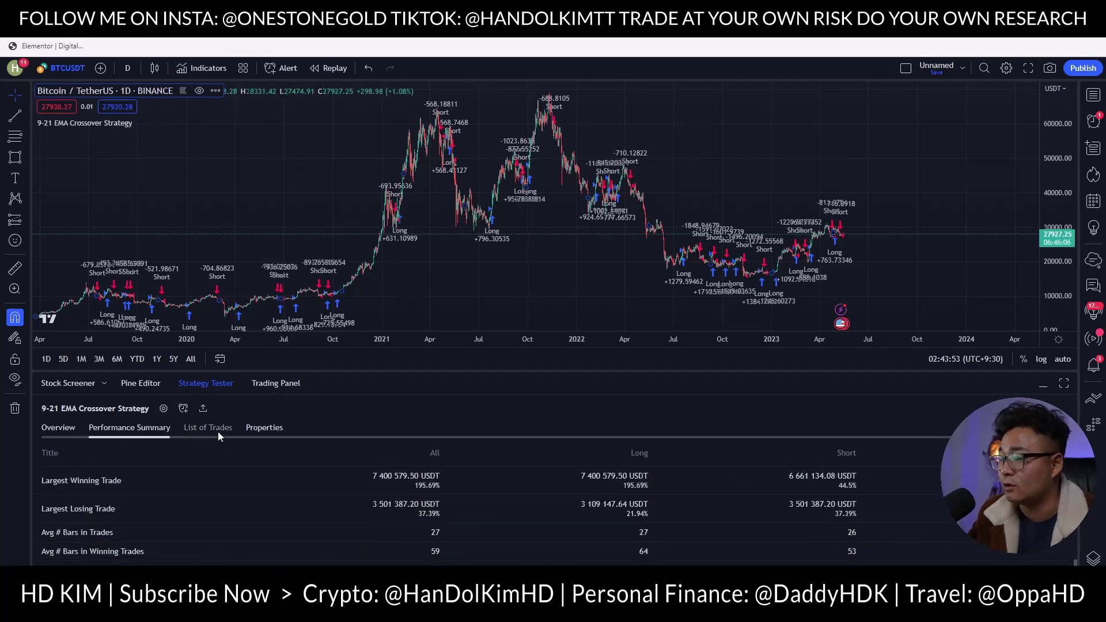
click(210, 429)
scroll(385, 503, down, 5)
scroll(385, 508, down, 2)
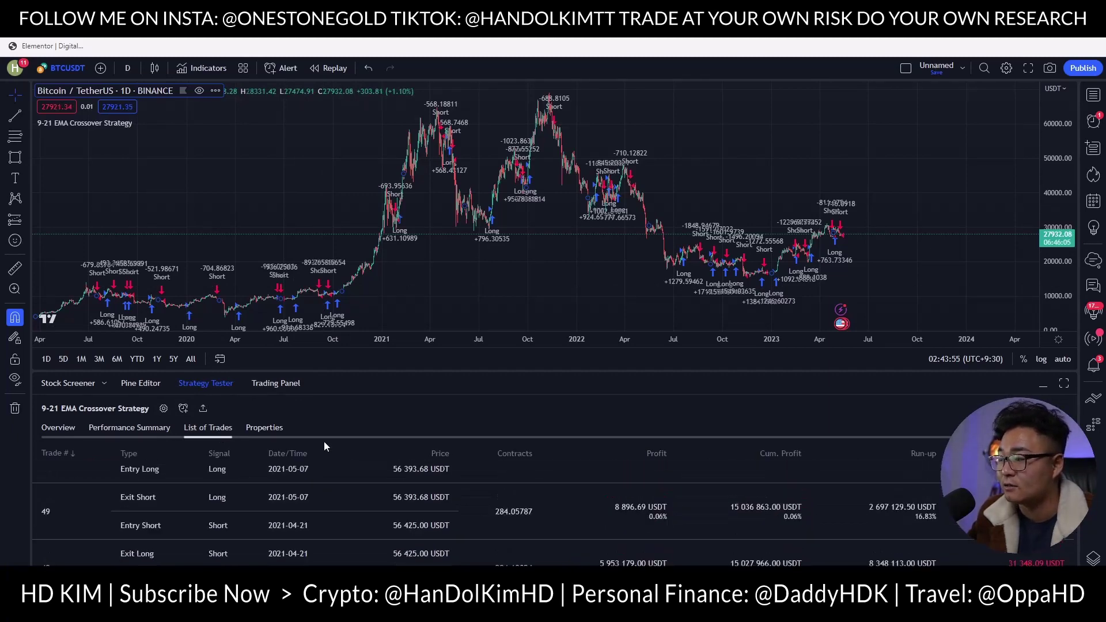
click(266, 430)
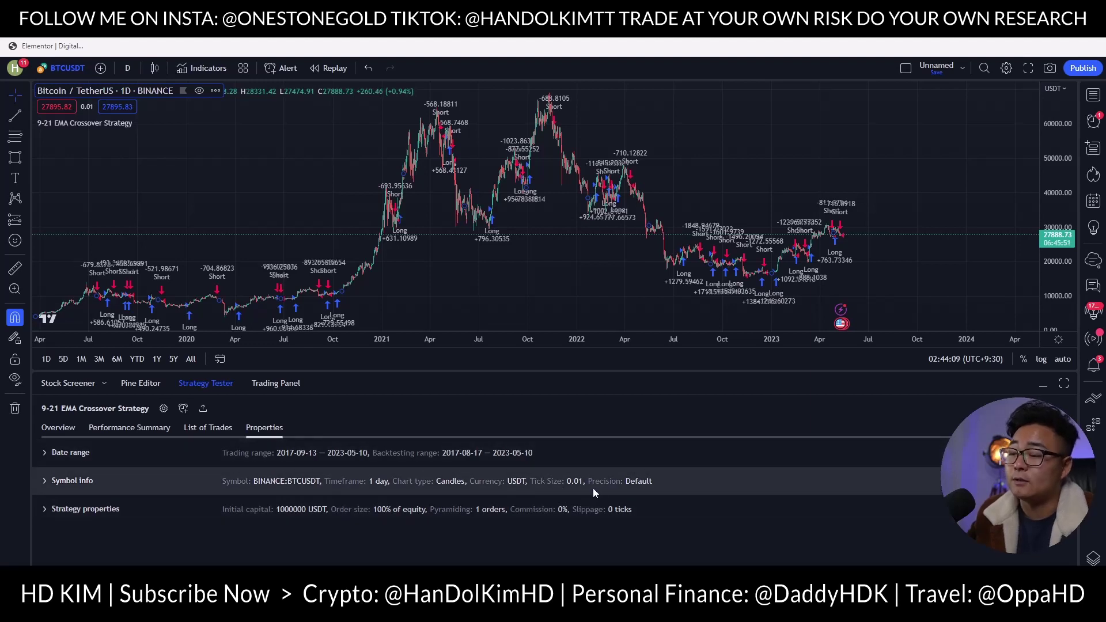
Set the strategy's initial capital to 1,000,000 USDT and apply it
click(163, 409)
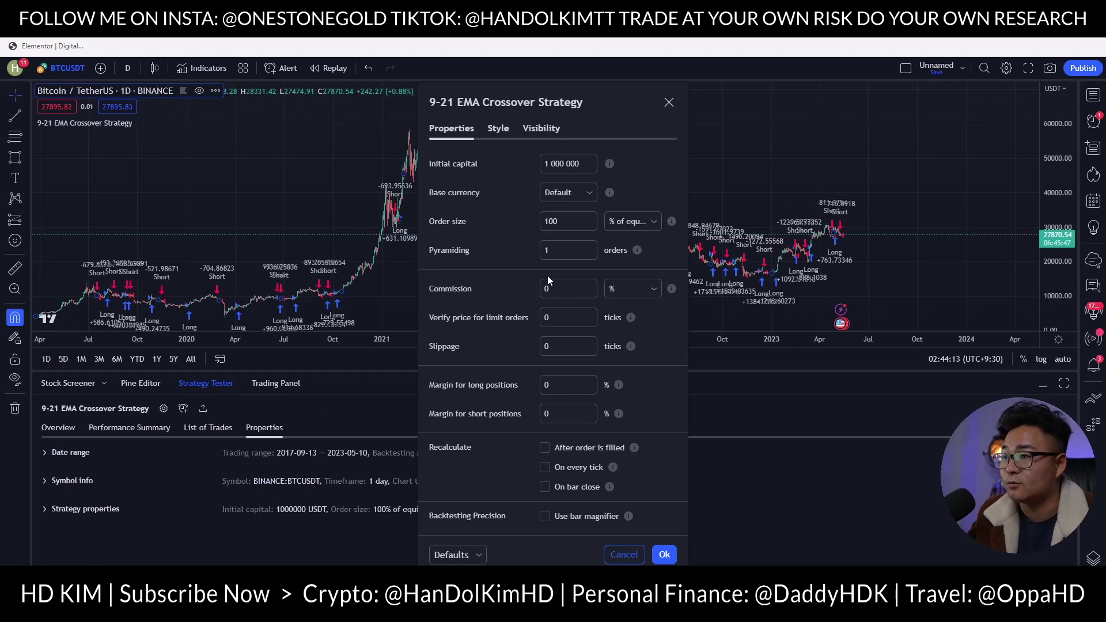
click(576, 164)
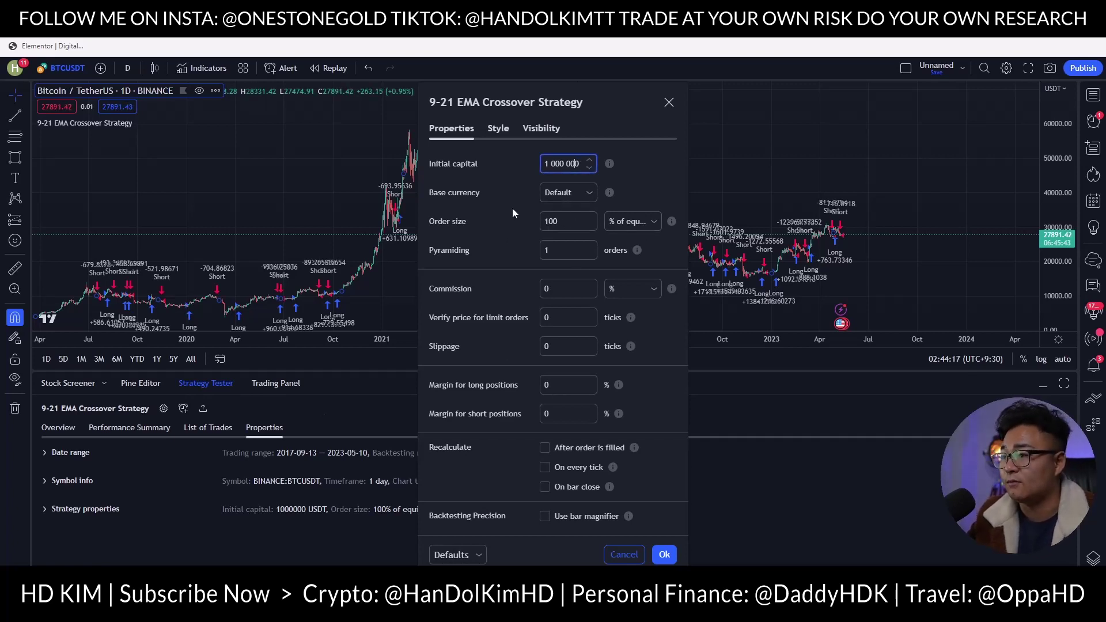
click(669, 103)
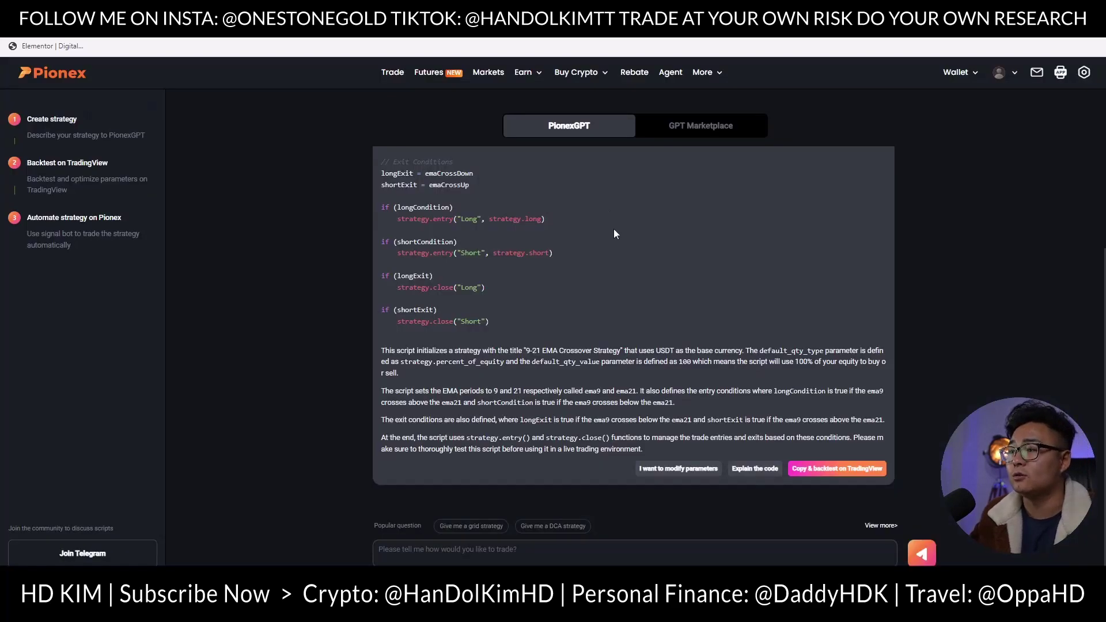
scroll(614, 234, up, 5)
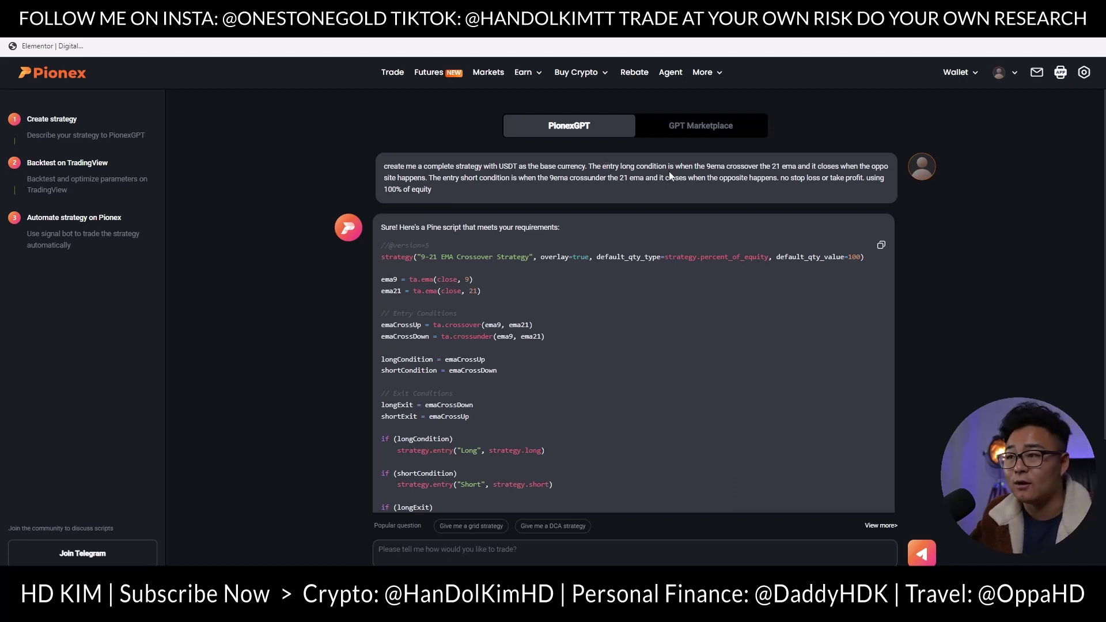
Scroll through the generated Pine script, then switch to the GPT Marketplace
scroll(634, 328, down, 2)
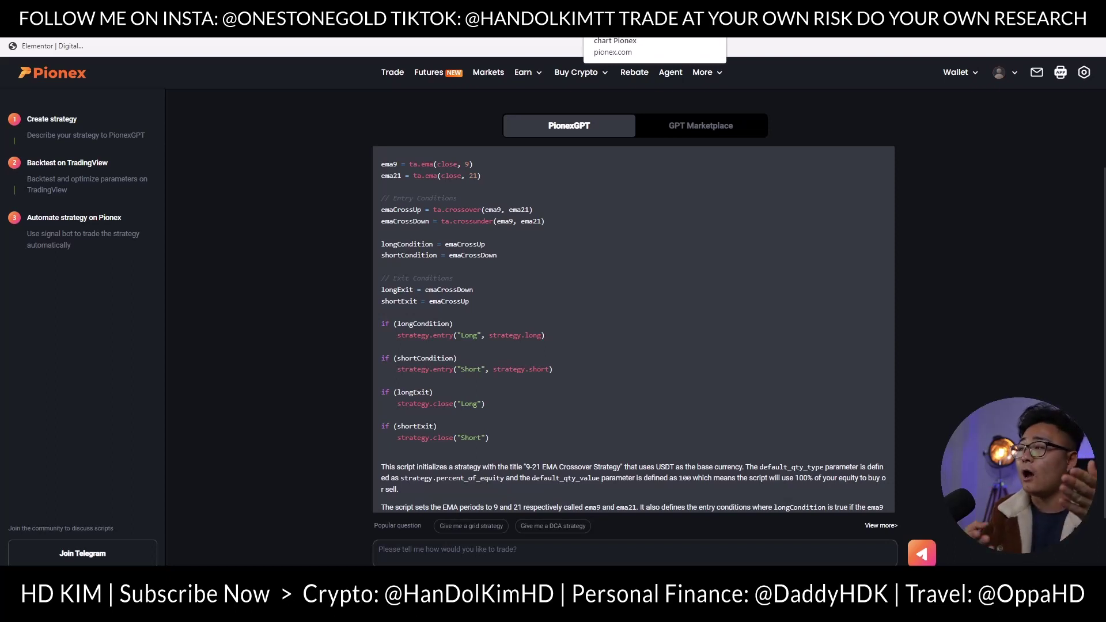
mouse_move(706, 72)
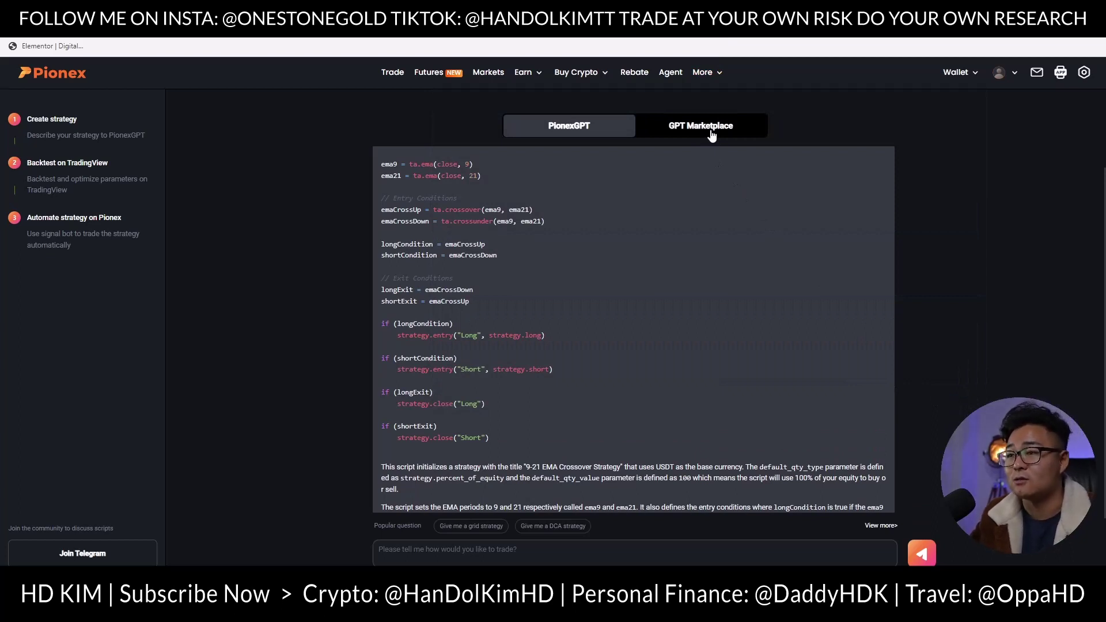
click(713, 134)
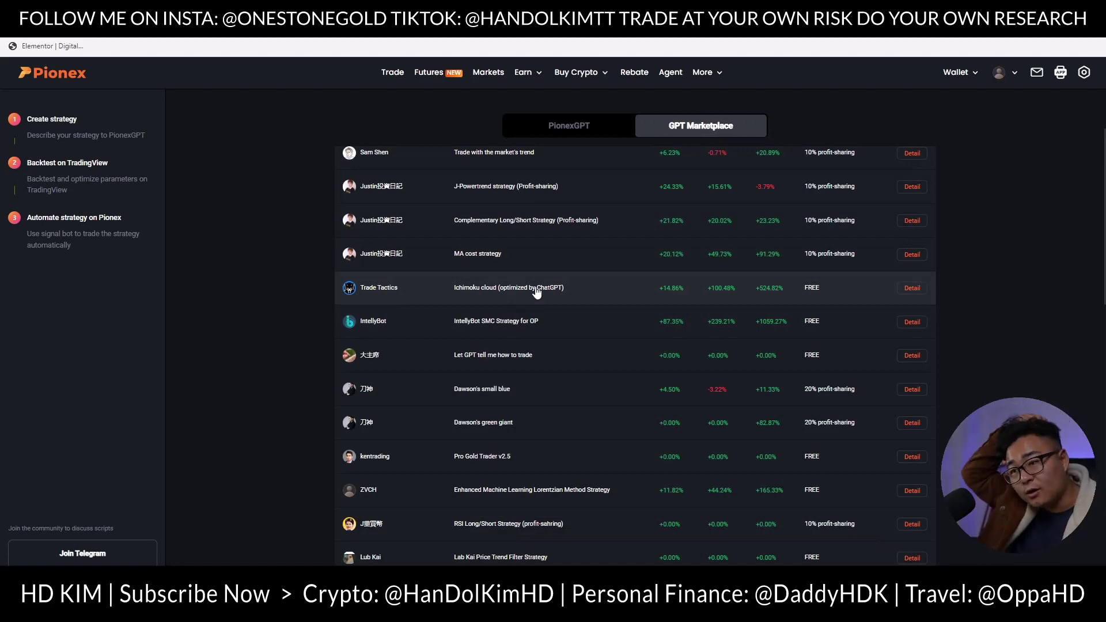
Browse the marketplace and open the Trade Tactics Ichimoku cloud (optimized by ChatGPT) details
scroll(590, 275, up, 2)
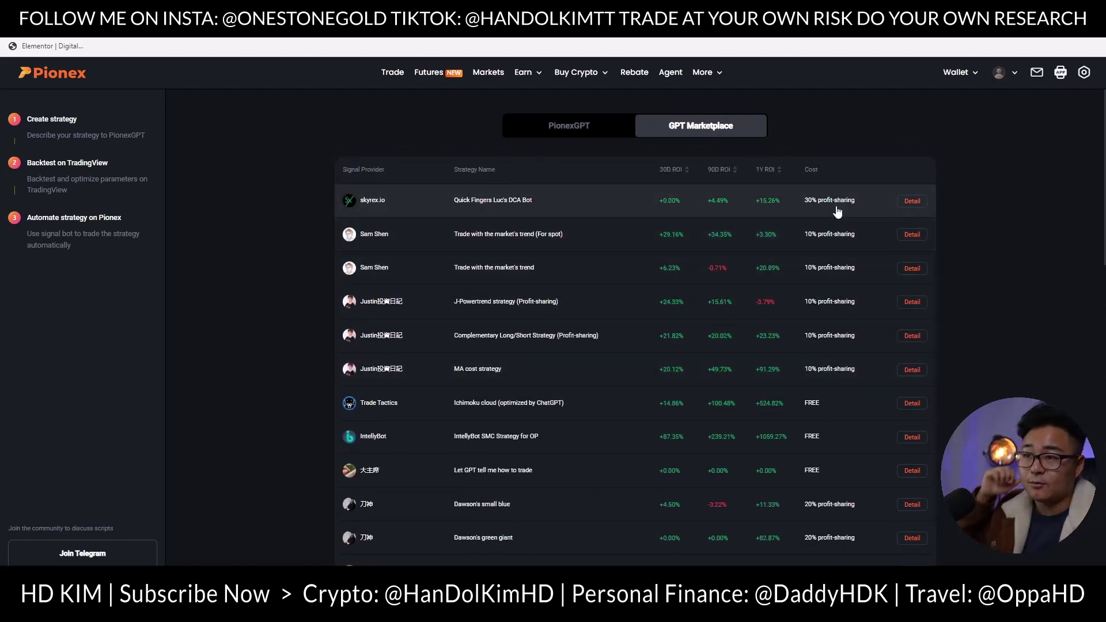
scroll(838, 205, down, 4)
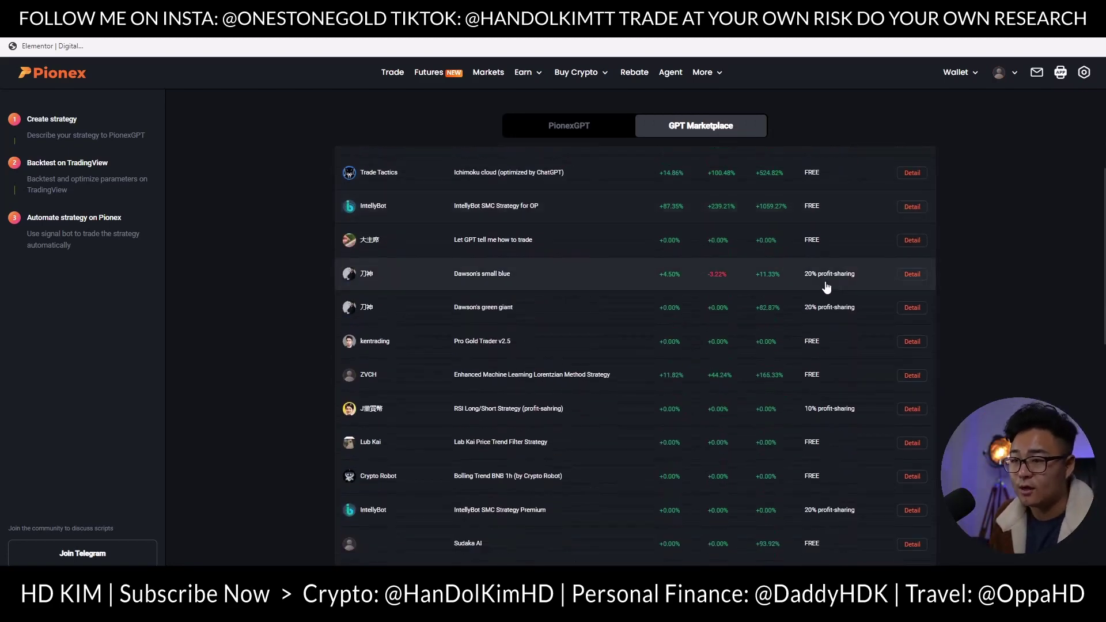
scroll(825, 326, down, 2)
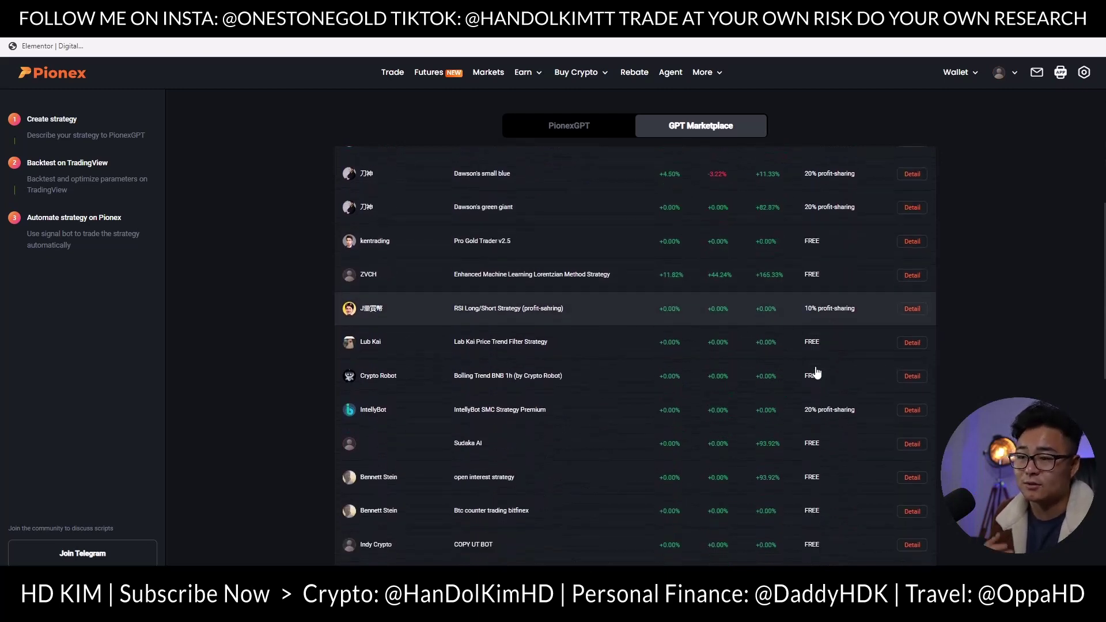
scroll(749, 380, up, 6)
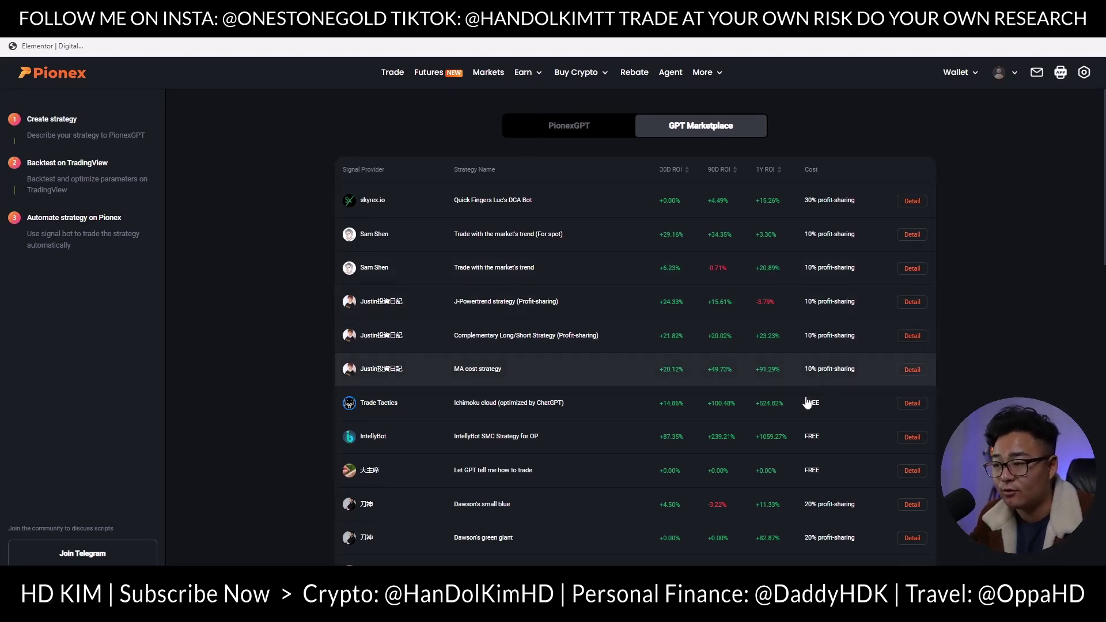
click(913, 403)
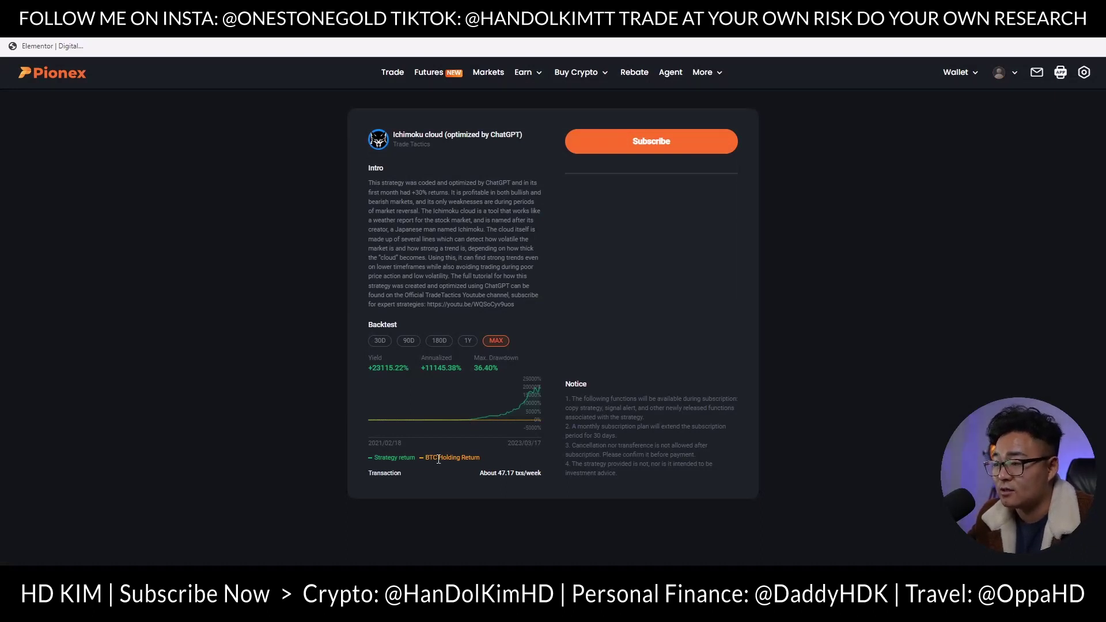
Compare Ichimoku cloud backtest returns over 1Y, 180D, 90D and 30D, then subscribe
drag(430, 458, 481, 459)
drag(383, 458, 429, 457)
click(467, 341)
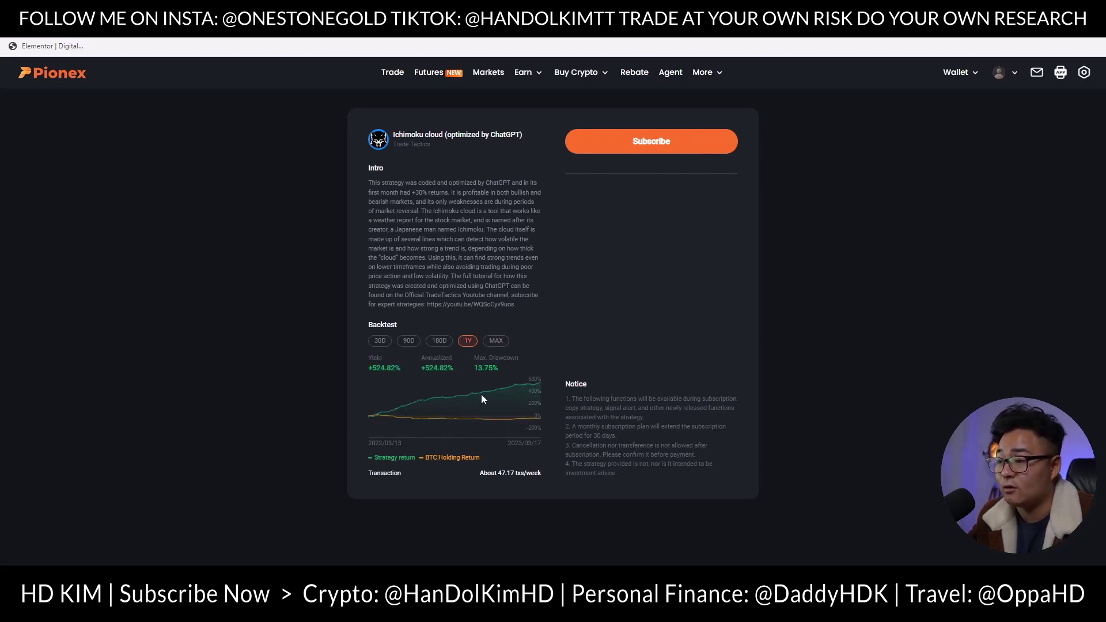
click(439, 342)
click(409, 341)
click(385, 343)
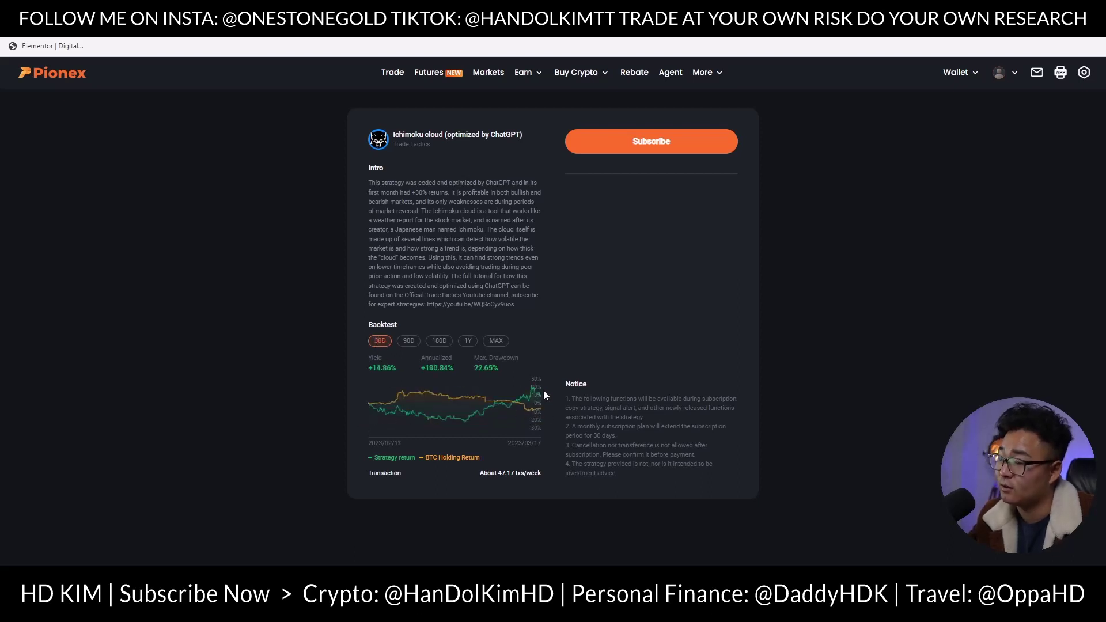
click(643, 138)
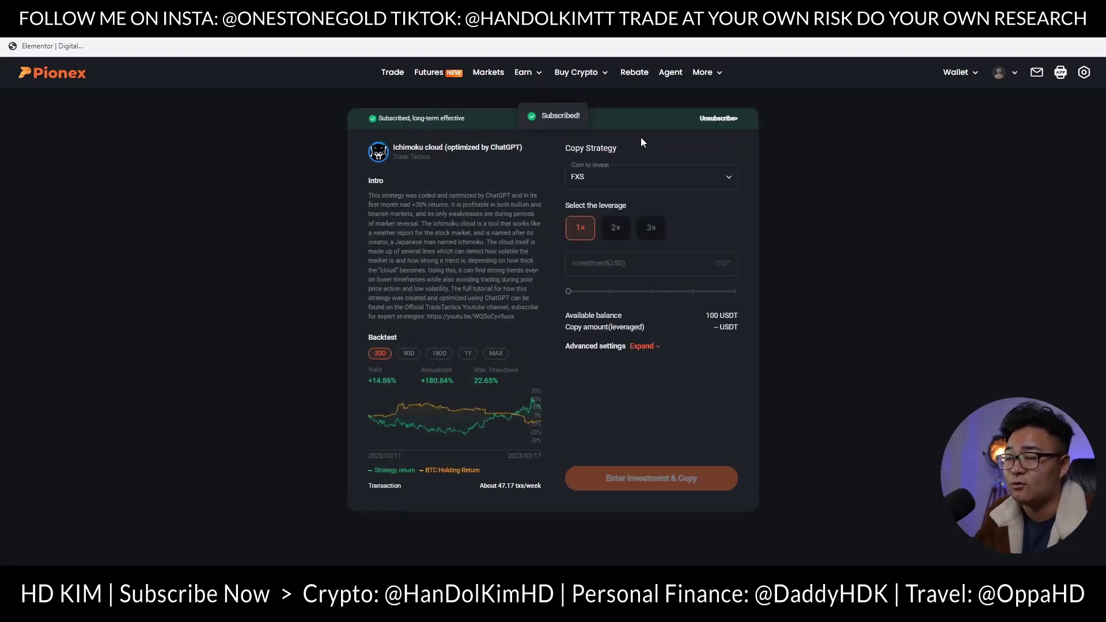
Check the Copy Strategy form's investment coin and strategy intro
click(636, 177)
drag(374, 199, 390, 214)
click(480, 284)
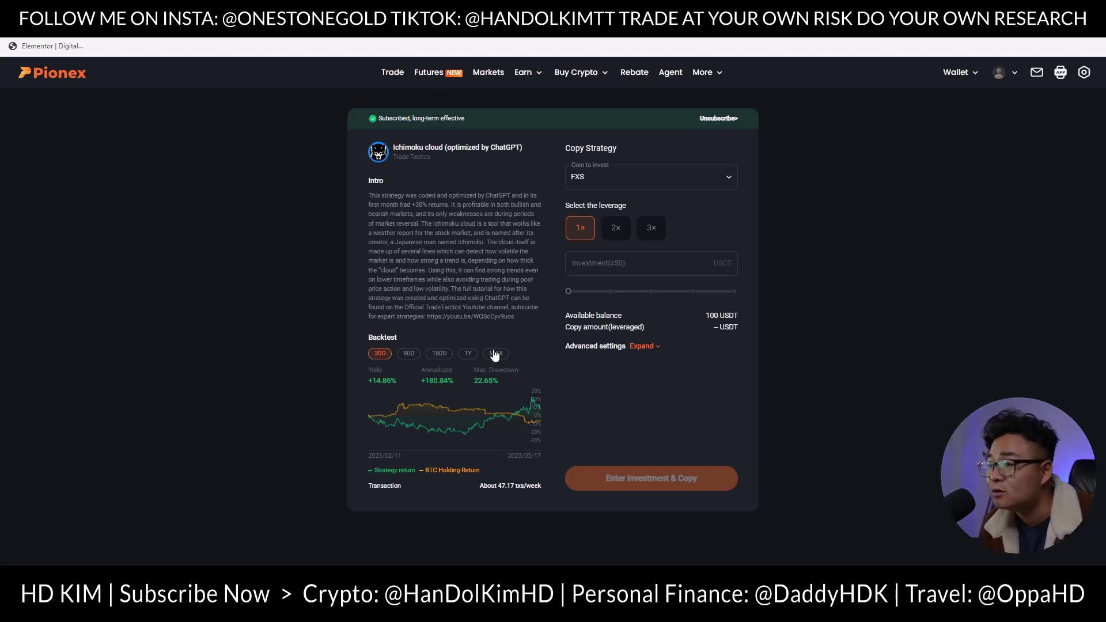
Choose 3x leverage and invest 49% of the available balance
click(619, 227)
click(648, 228)
click(583, 230)
click(654, 236)
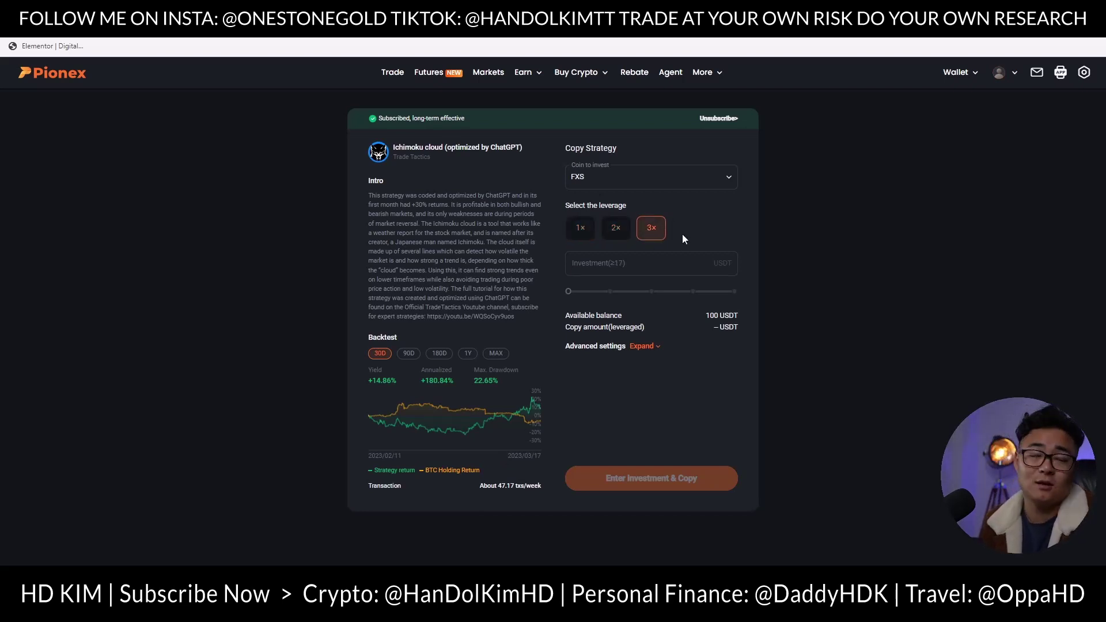
drag(569, 291, 601, 295)
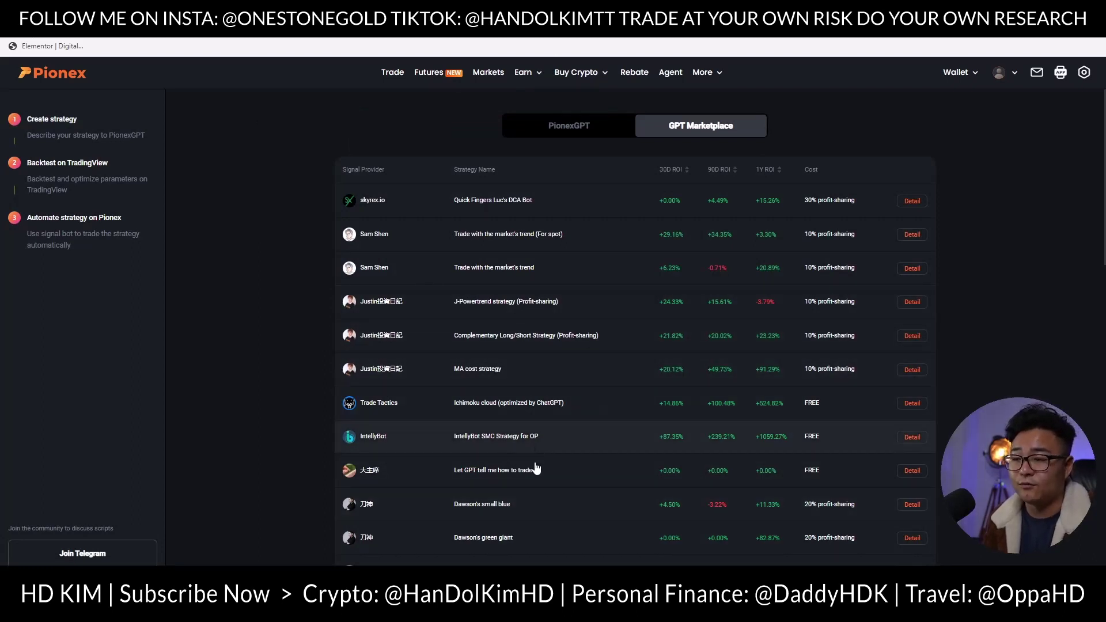
Open the IntellyBot SMC Strategy for OP details and compare its 1Y, 180D, 90D and 30D backtests
scroll(469, 403, down, 1)
click(916, 380)
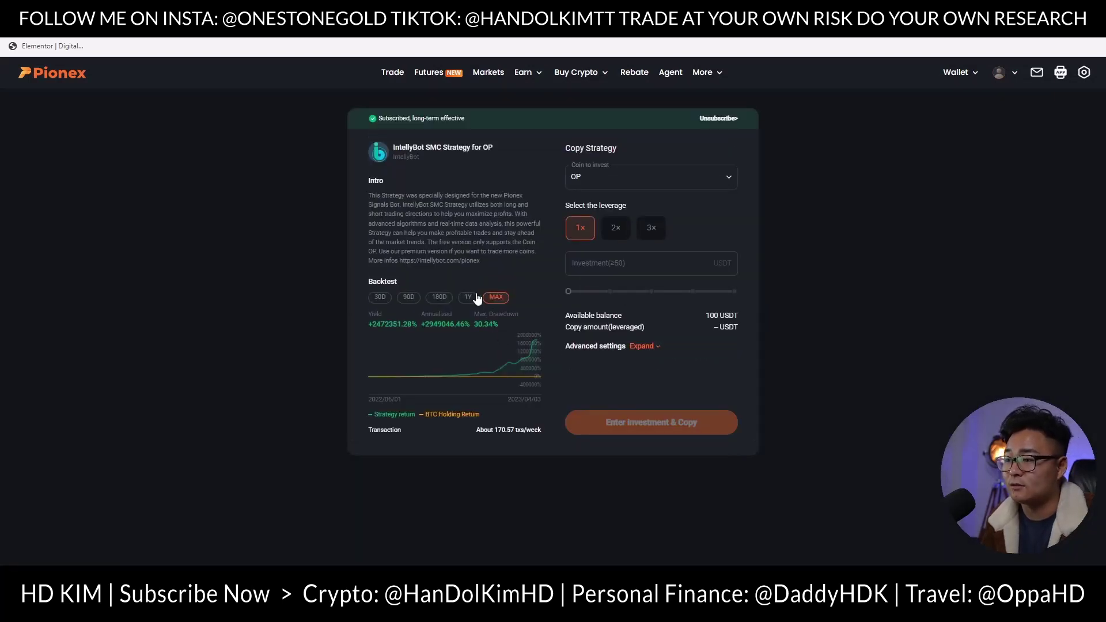
click(472, 298)
click(442, 300)
click(409, 298)
click(380, 298)
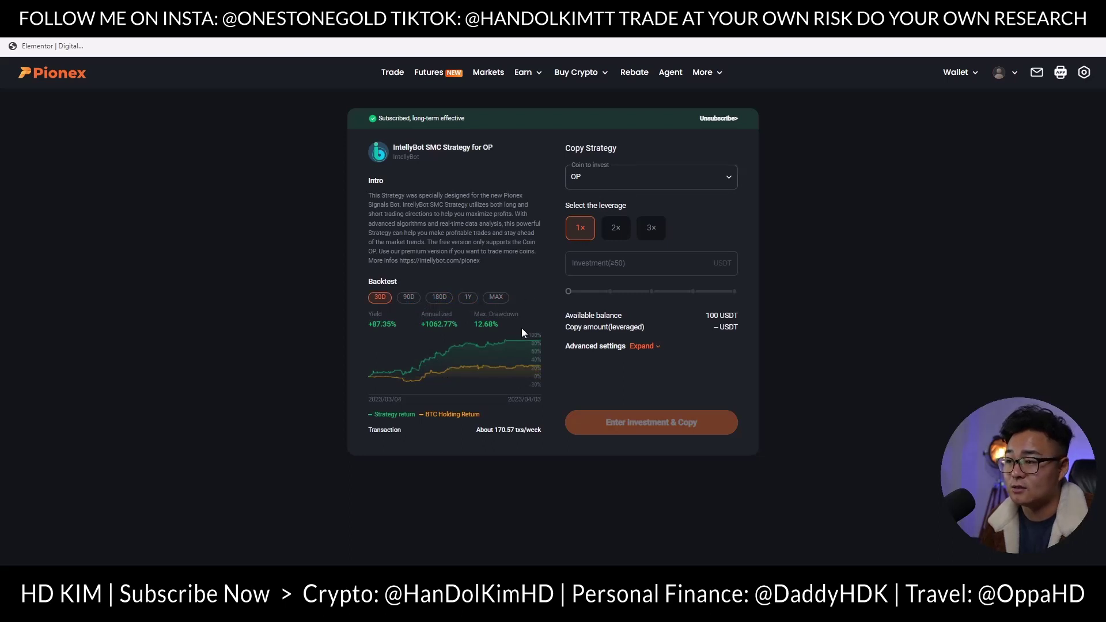
View the IntellyBot MAX backtest, try 2x then 3x leverage, and return to the PionexGPT chat
click(495, 298)
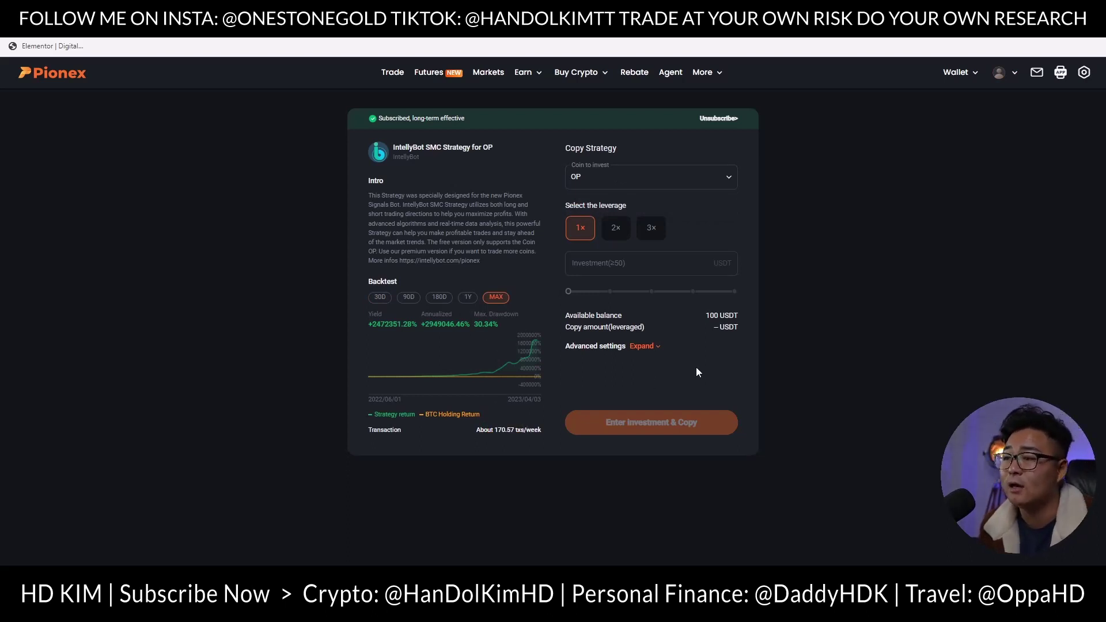
click(636, 265)
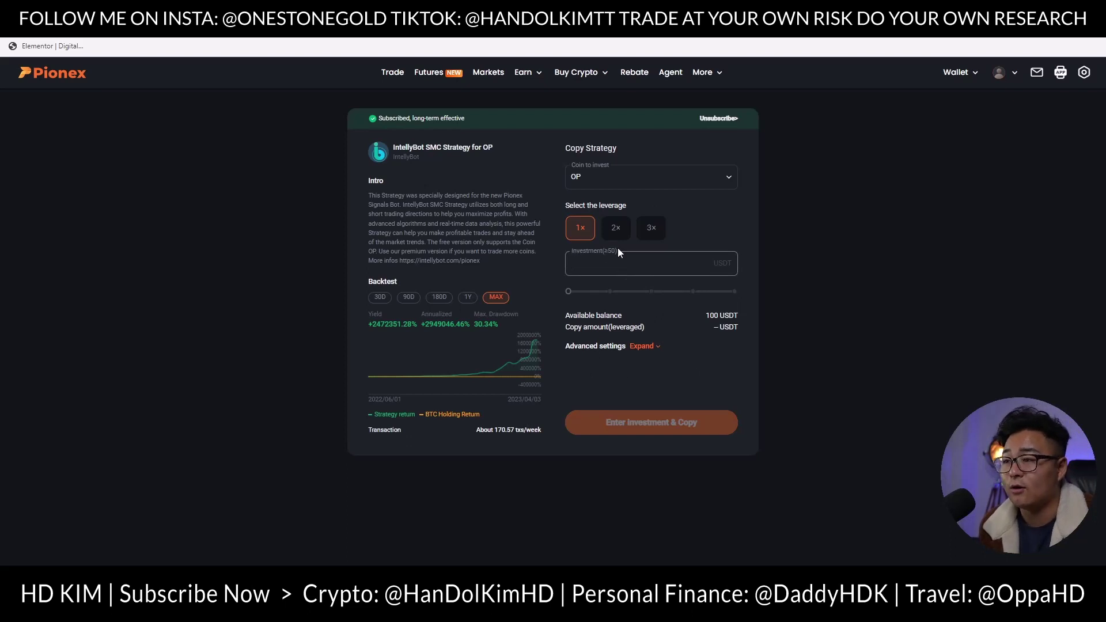
click(622, 229)
click(648, 230)
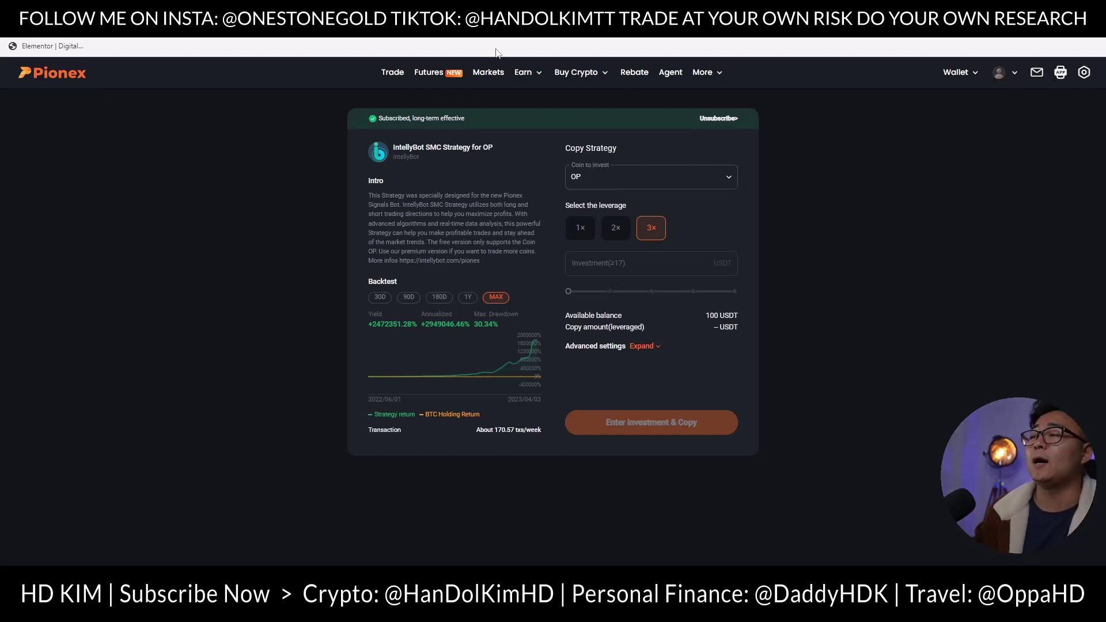
key(alt+Left)
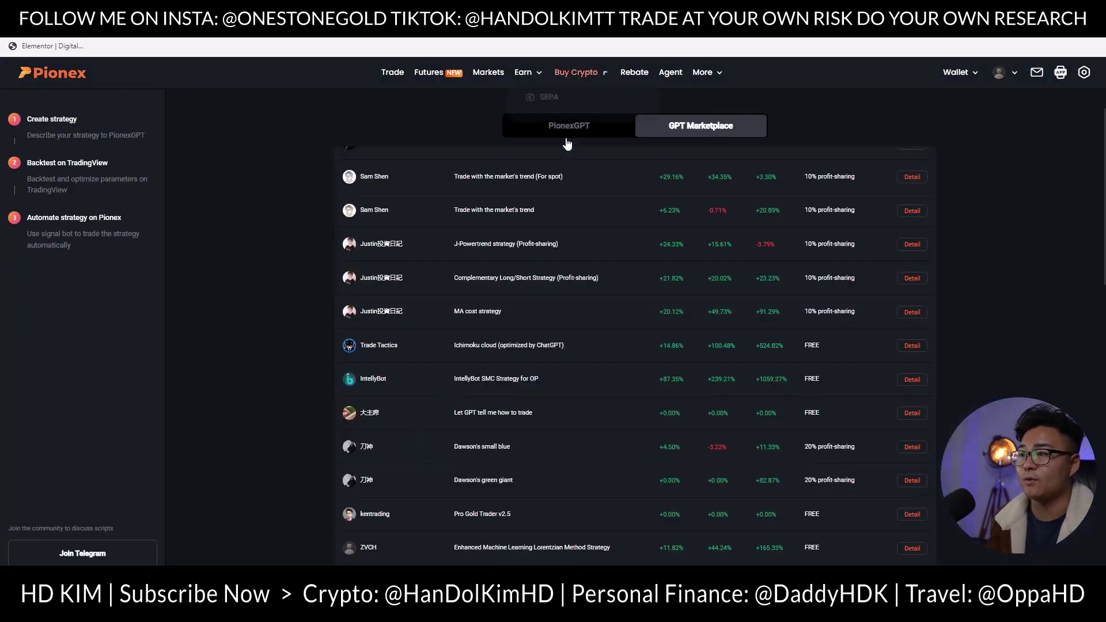
click(564, 131)
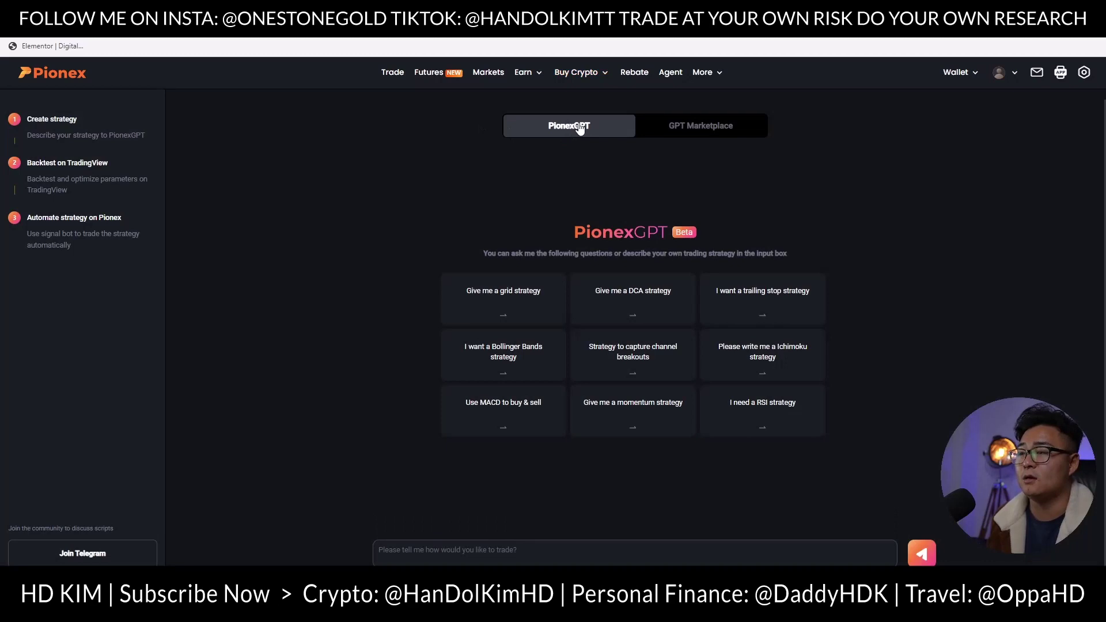